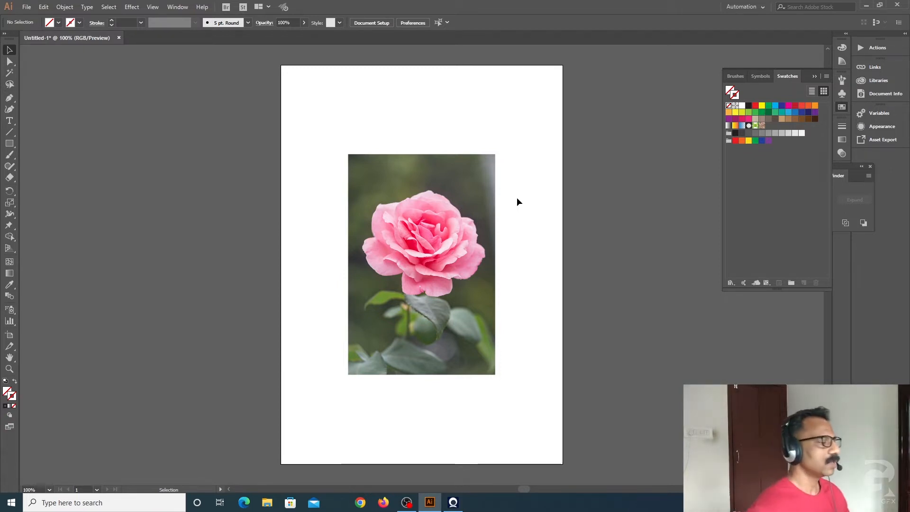
Step: Create a circle about 7.62 cm across on the empty canvas beside the artboard, with a white fill and no stroke
left_click_drag(11, 145, 48, 165)
left_click_drag(122, 164, 225, 267)
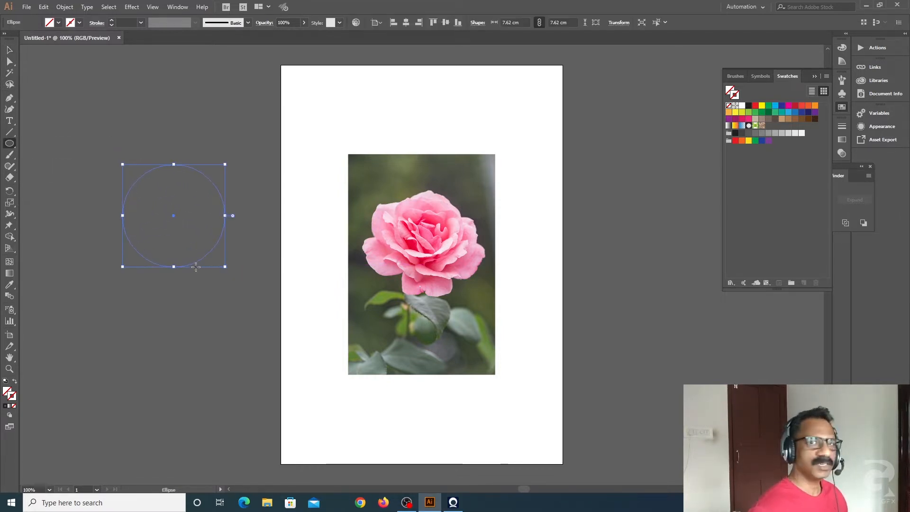
left_click(9, 50)
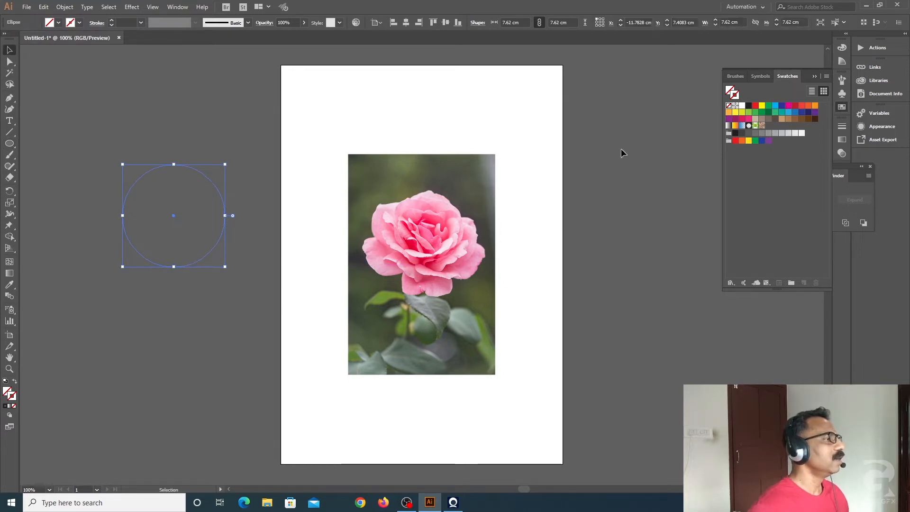
left_click(742, 105)
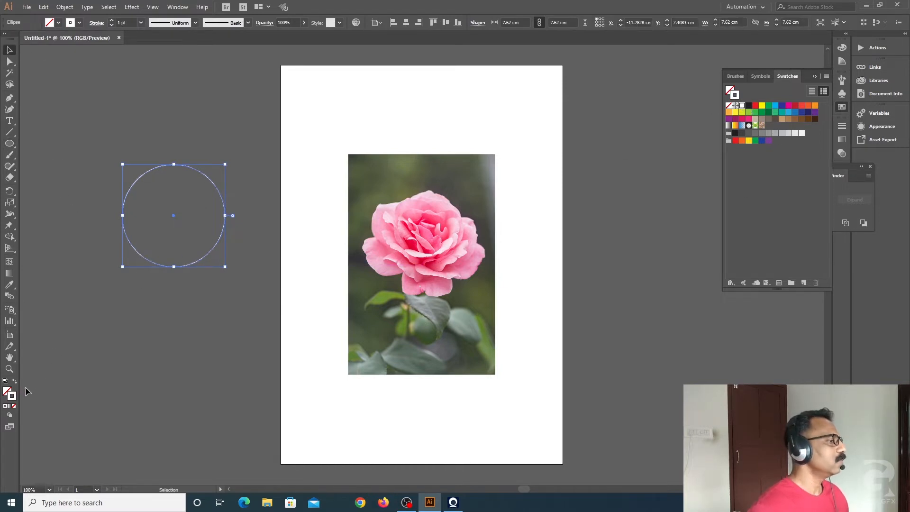
key("shift+x")
left_click(172, 366)
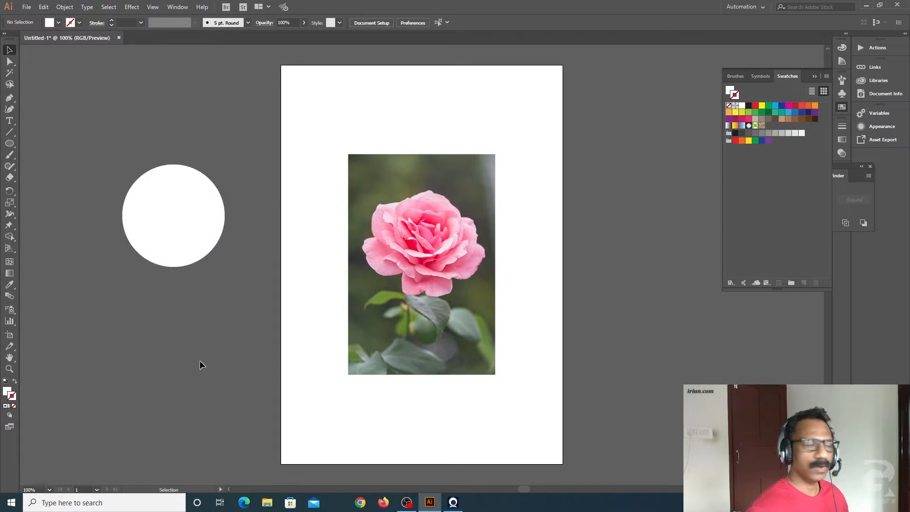
Step: Move the white circle over the rose and enlarge it to about 9.5 cm so it covers the bloom
left_click_drag(185, 231, 434, 249)
left_click_drag(474, 288, 485, 299)
left_click_drag(447, 271, 444, 280)
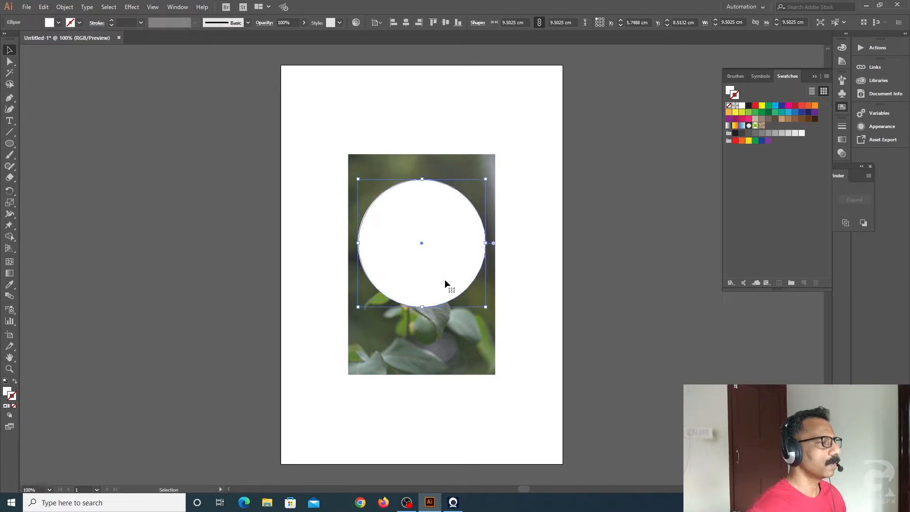
left_click(538, 281)
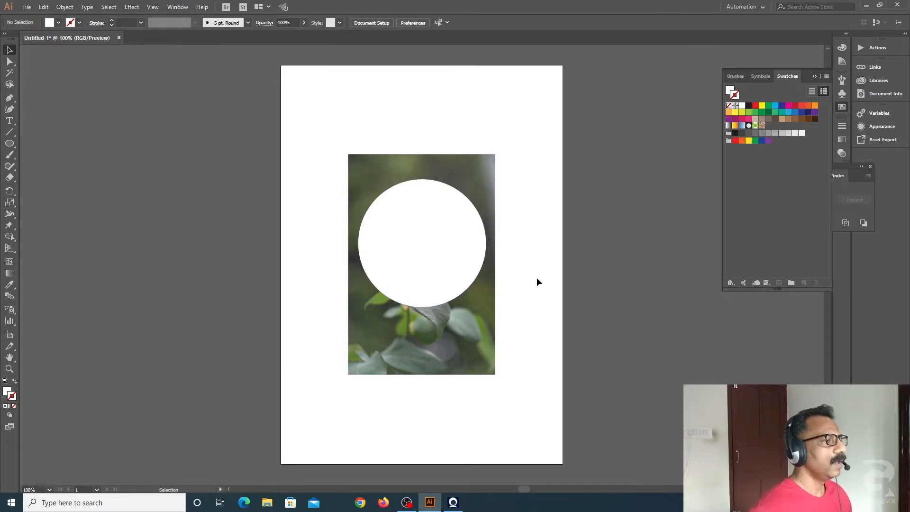
Step: Make a clipping mask from the white circle and the rose photo beneath it
left_click(489, 166)
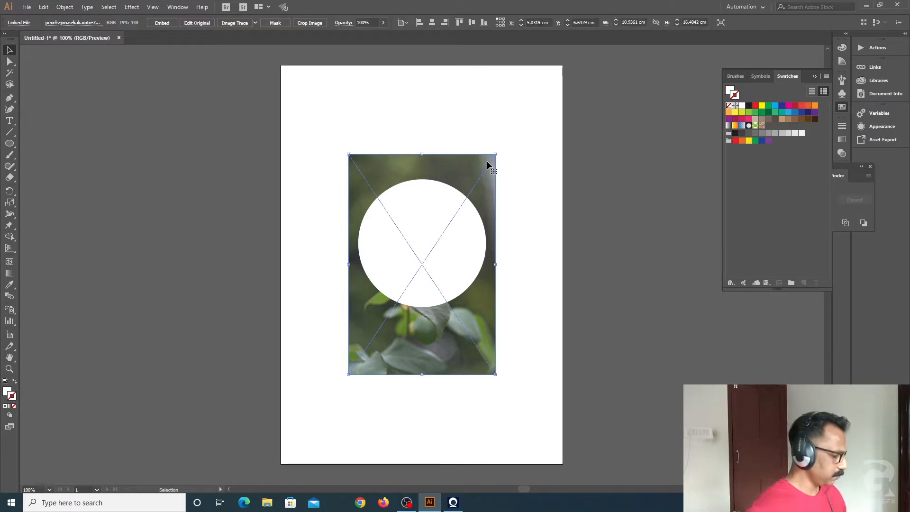
left_click(444, 128)
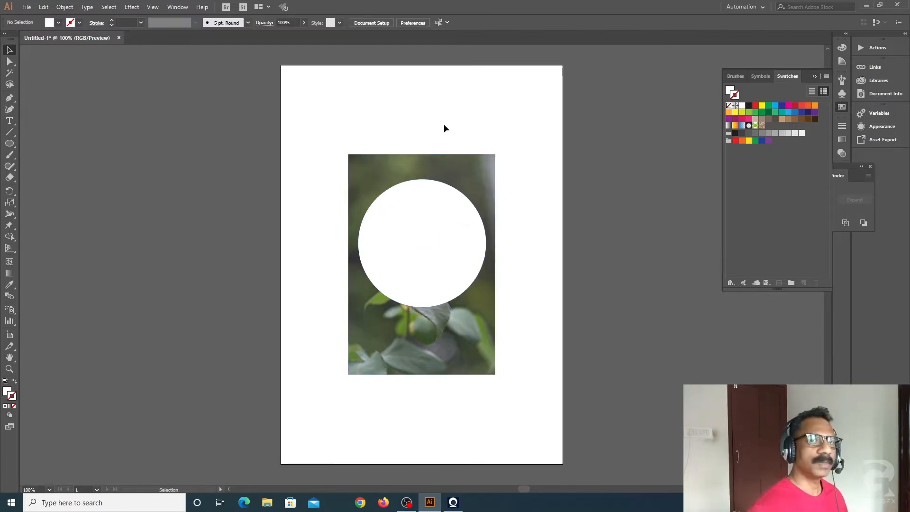
left_click_drag(310, 123, 417, 246)
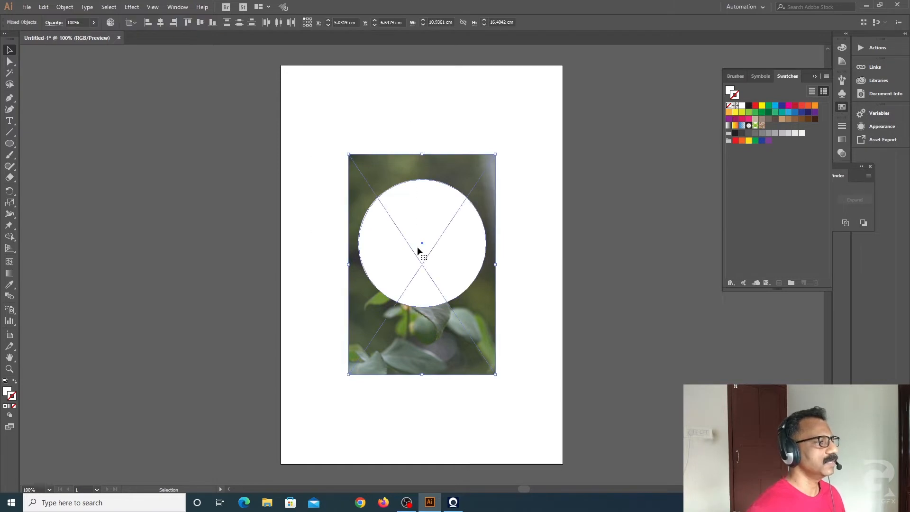
left_click(66, 8)
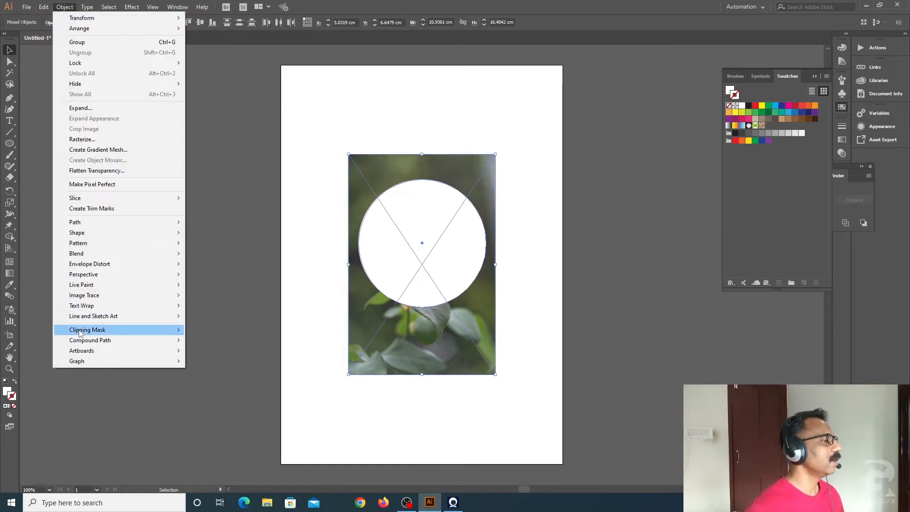
mouse_move(80, 333)
left_click(206, 330)
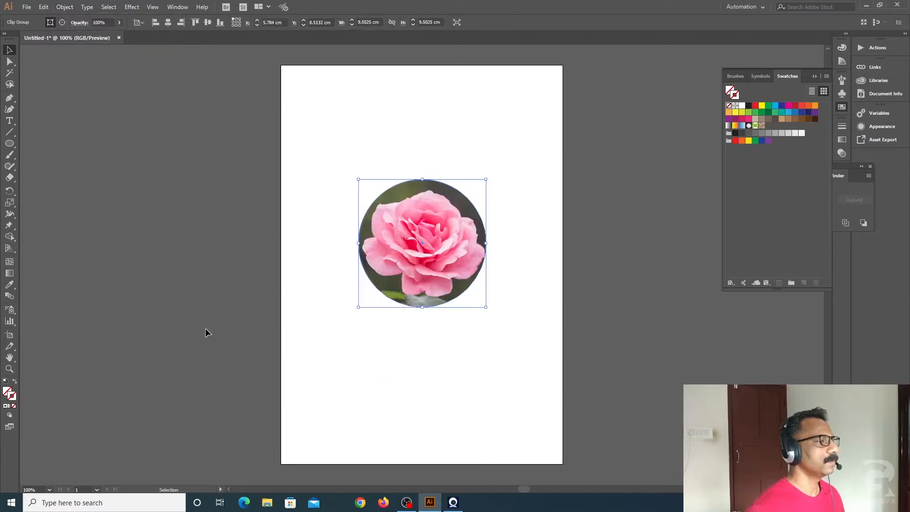
left_click(387, 370)
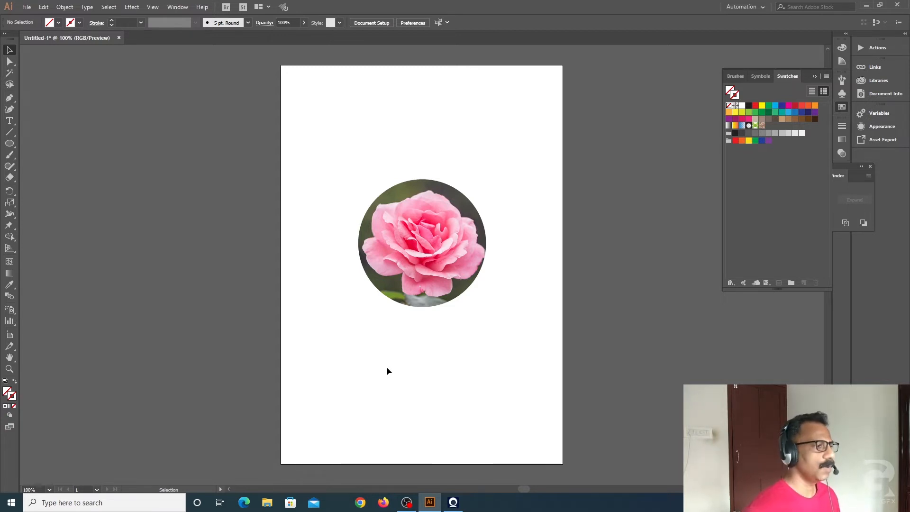
left_click_drag(326, 155, 388, 236)
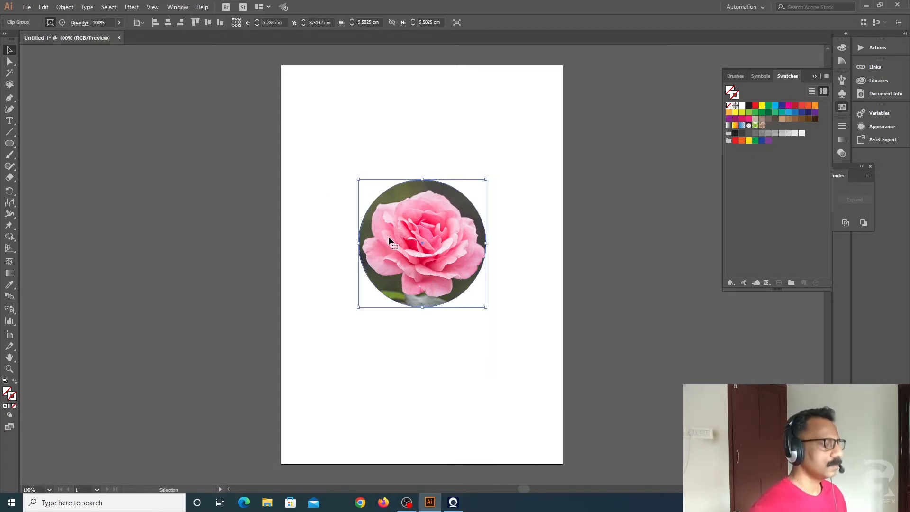
key("Delete")
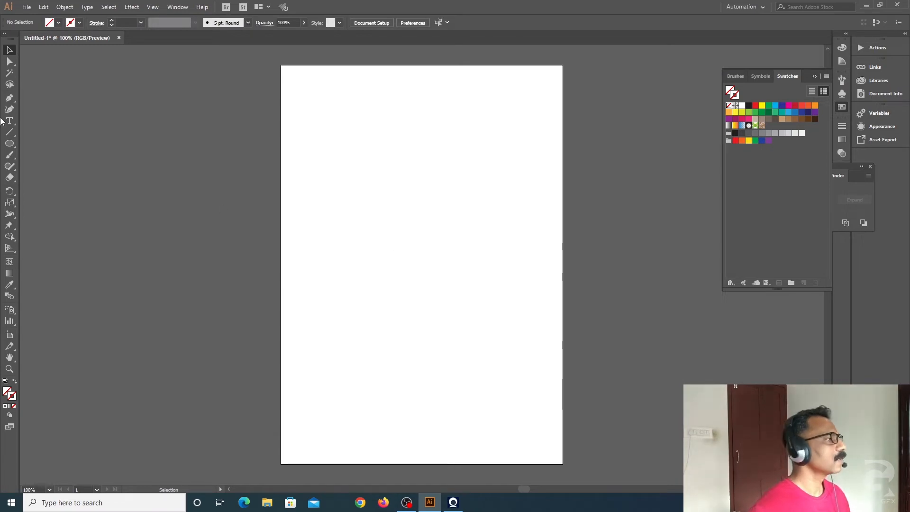
left_click(27, 7)
left_click(39, 162)
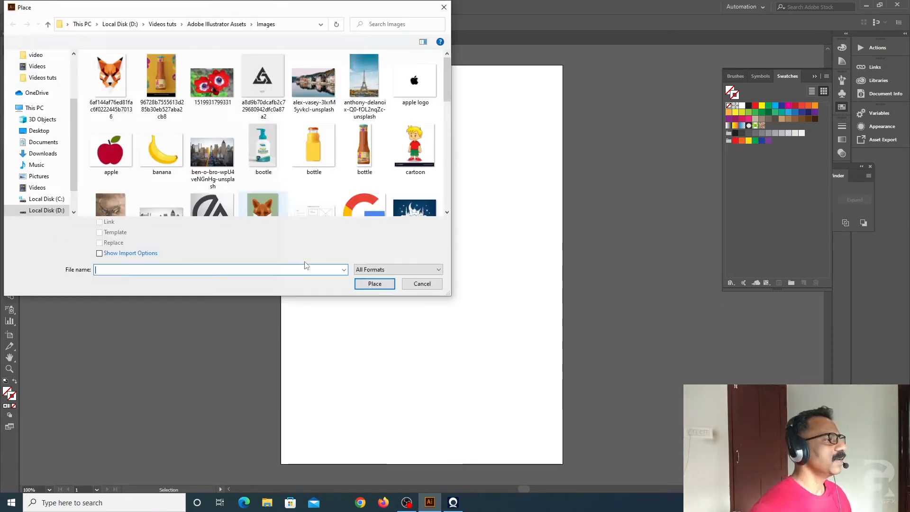
left_click(212, 79)
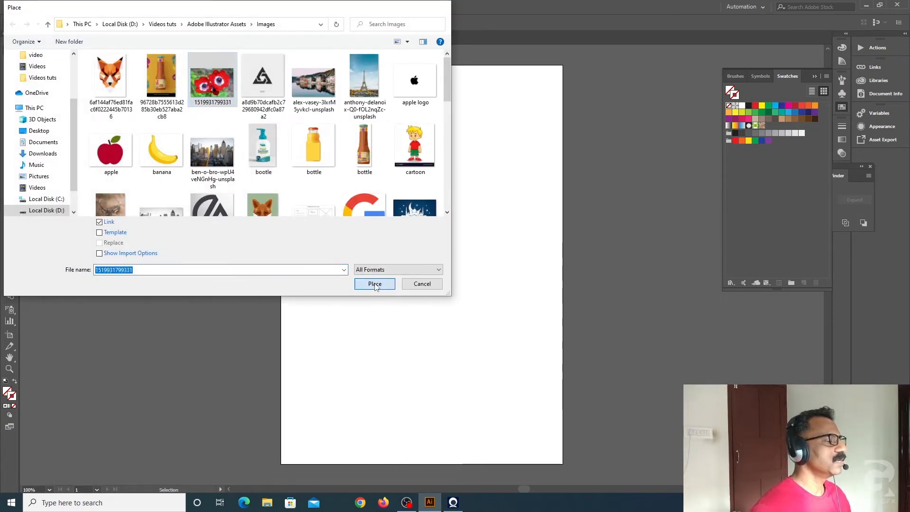
left_click(377, 284)
left_click_drag(381, 294, 538, 396)
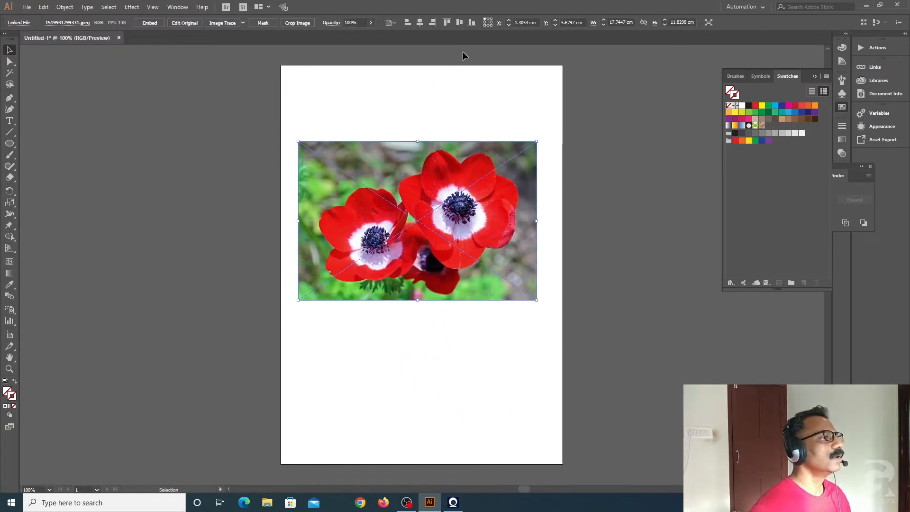
Step: Center the red flower photo horizontally and vertically on the artboard
left_click(420, 22)
left_click(459, 22)
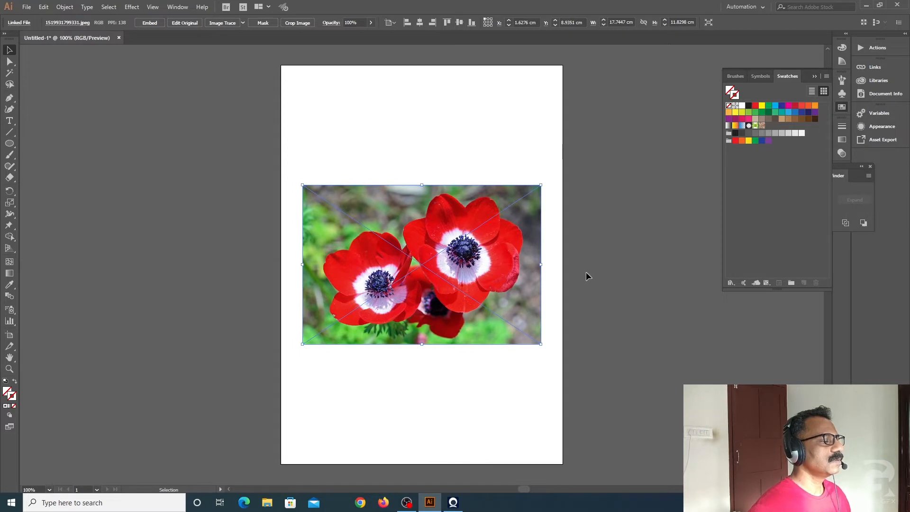
left_click(583, 270)
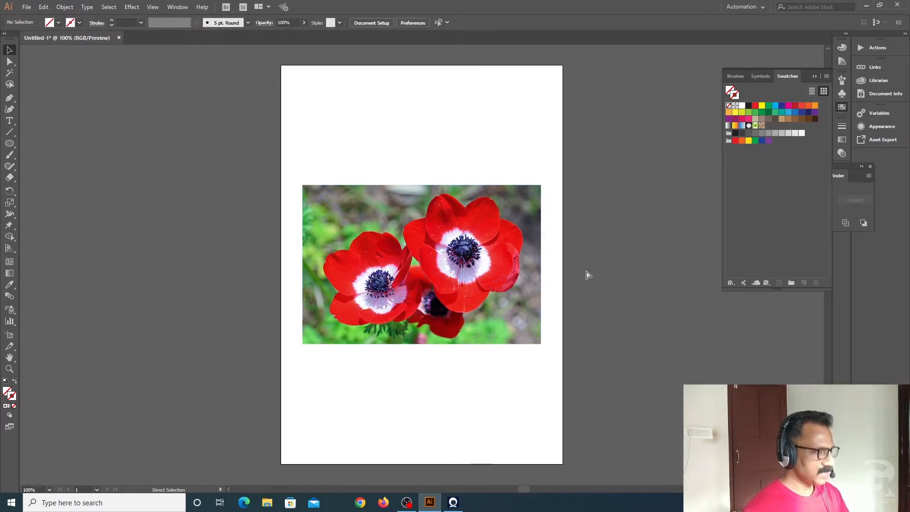
Step: Draw an ellipse about 7.62 by 8.54 cm around the smaller front flower and give it a white stroke
key("ctrl+plus")
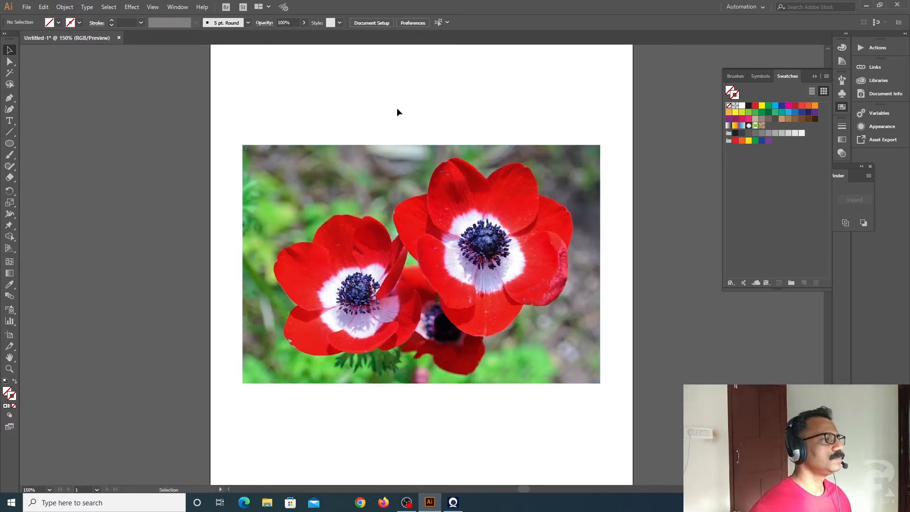
left_click(9, 143)
left_click(44, 166)
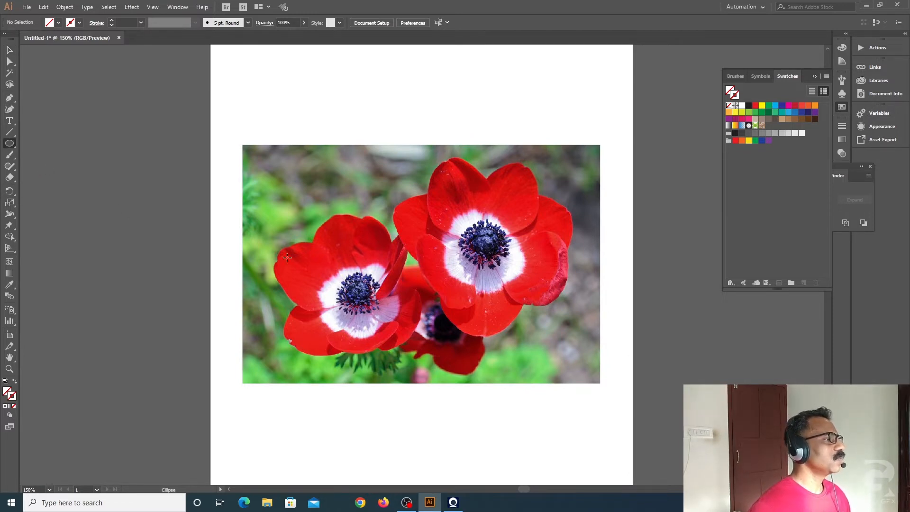
left_click_drag(265, 205, 418, 376)
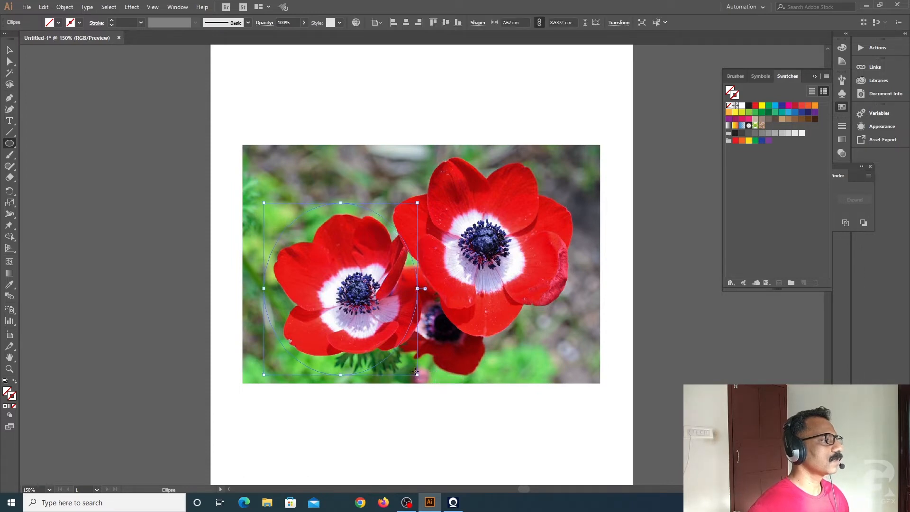
left_click(743, 105)
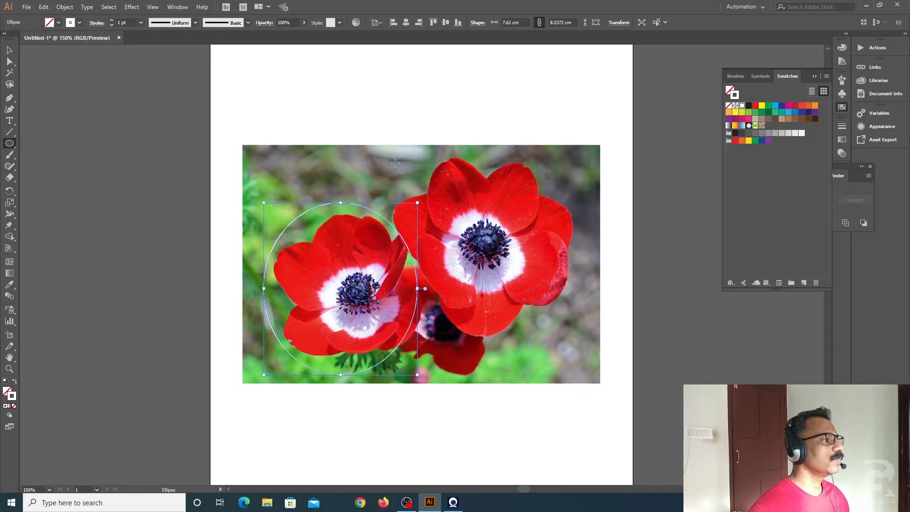
Step: Draw a second white-outlined ellipse around the larger red flower, overlapping the first ellipse
left_click_drag(370, 153, 585, 347)
left_click(10, 50)
left_click(53, 126)
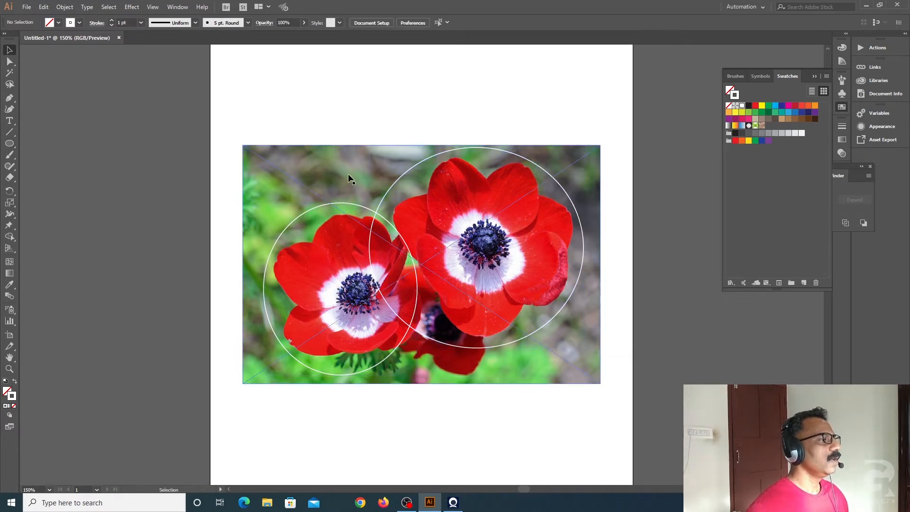
Step: Merge the two overlapping ellipses into one outline with the Pathfinder Unite shape mode
left_click(364, 206)
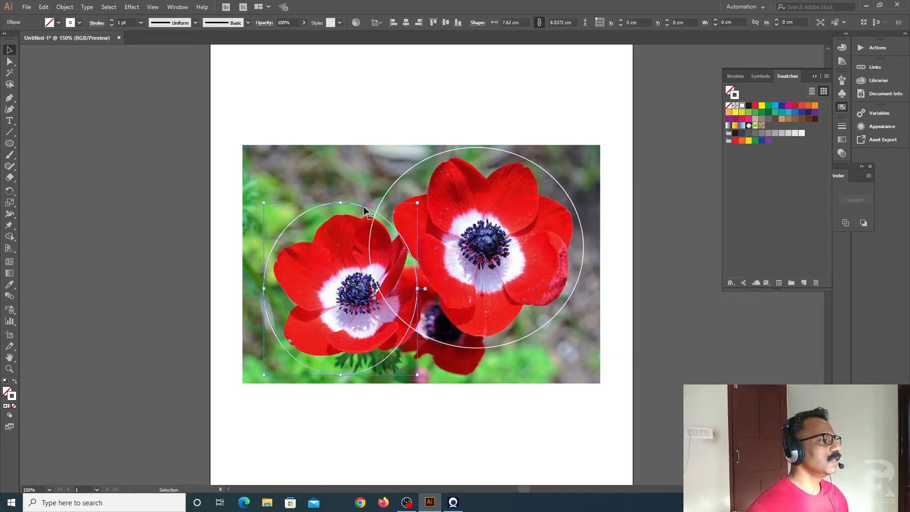
left_click(396, 181, "shift")
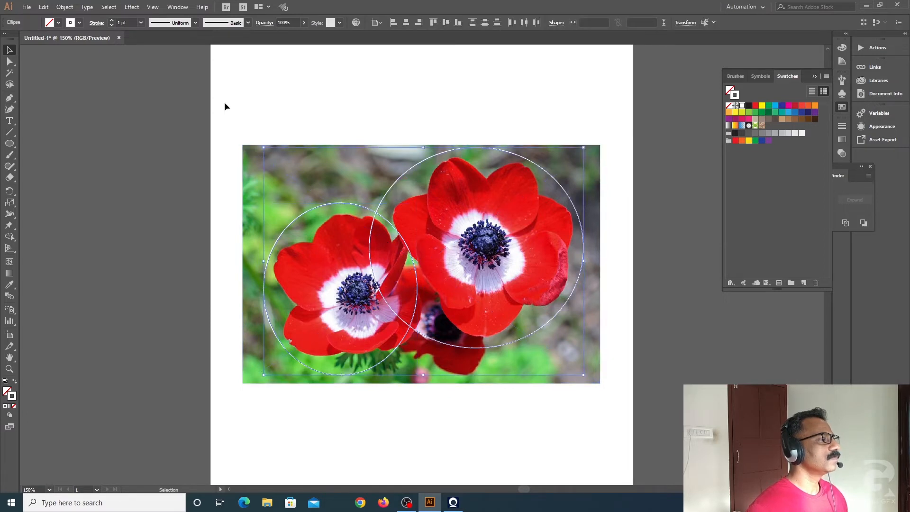
left_click(178, 6)
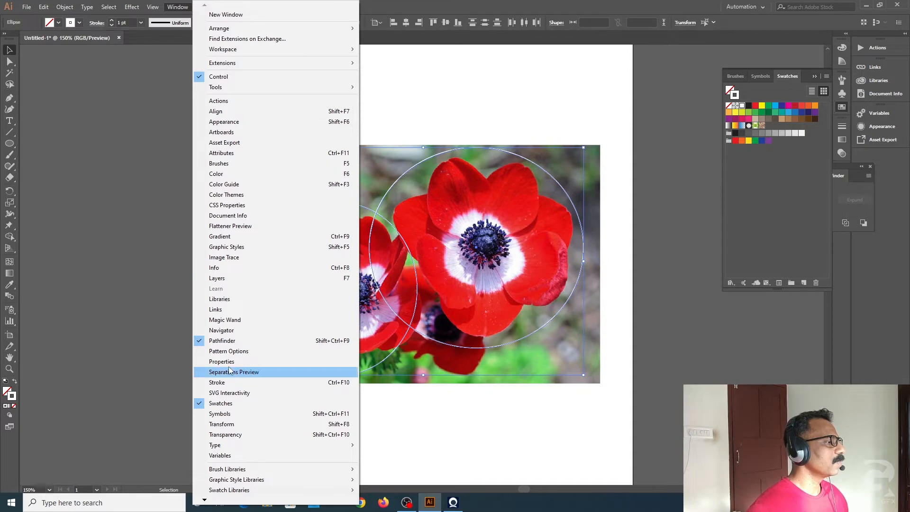
left_click(222, 340)
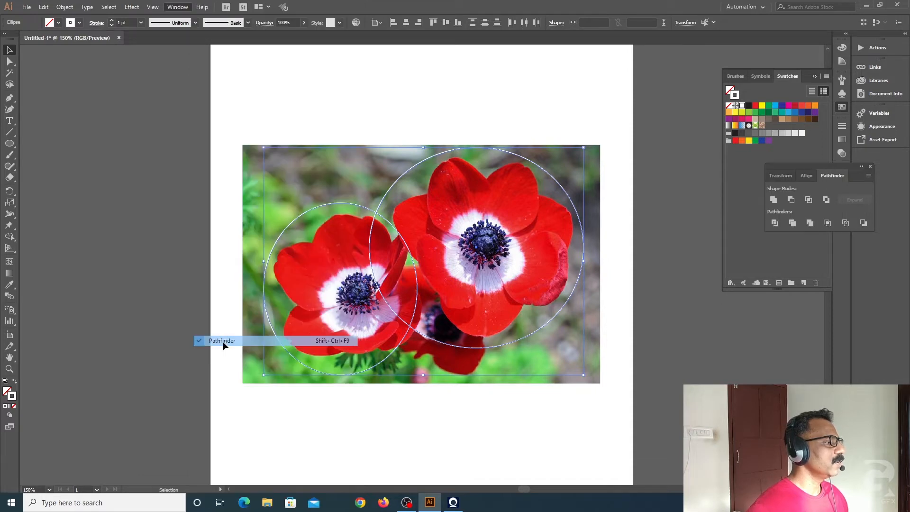
left_click(772, 200)
left_click(657, 293)
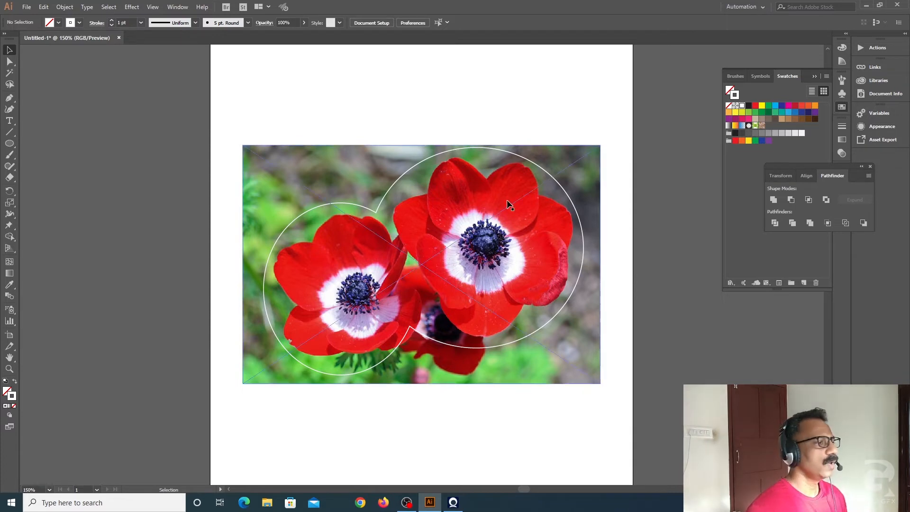
Step: Swap the merged outline's fill and stroke so it has a white fill and no stroke
left_click(448, 153)
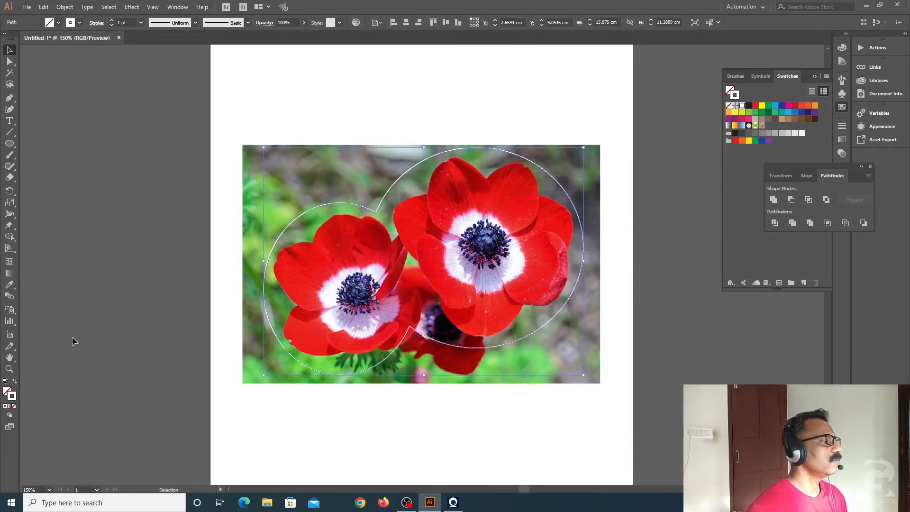
left_click(16, 381)
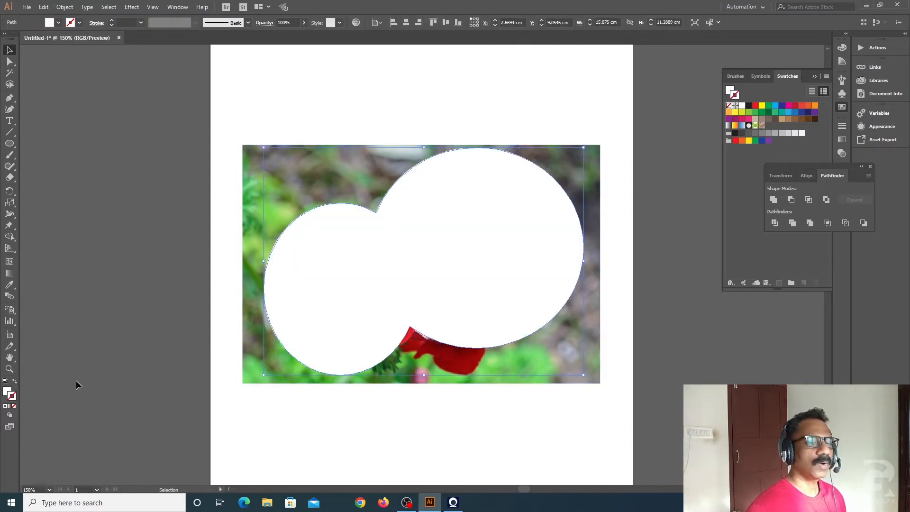
left_click(656, 389)
Step: Make a clipping mask from the merged white shape and the red flower photo
left_click_drag(408, 92, 459, 242)
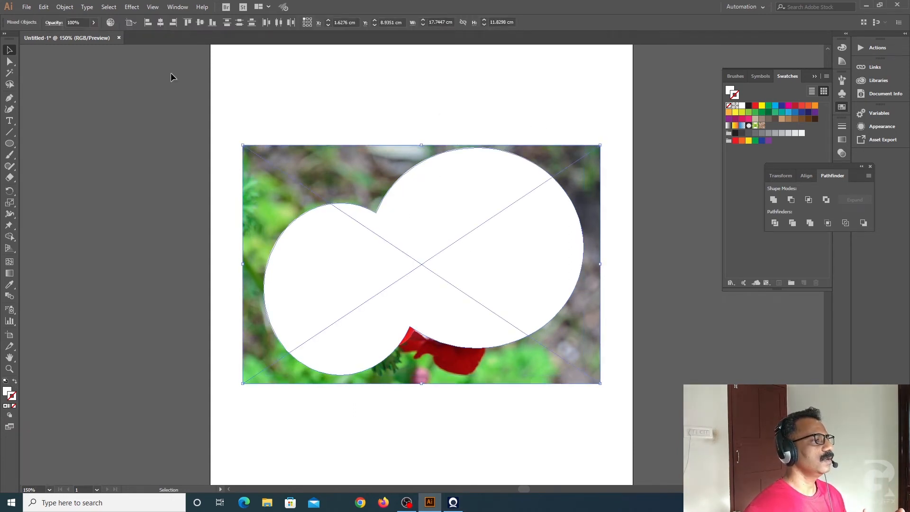
left_click(63, 8)
mouse_move(76, 329)
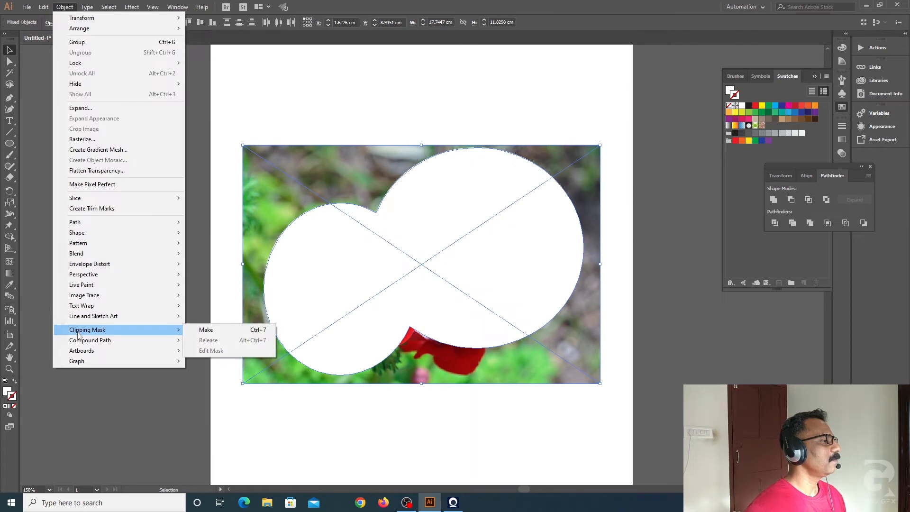
left_click(201, 327)
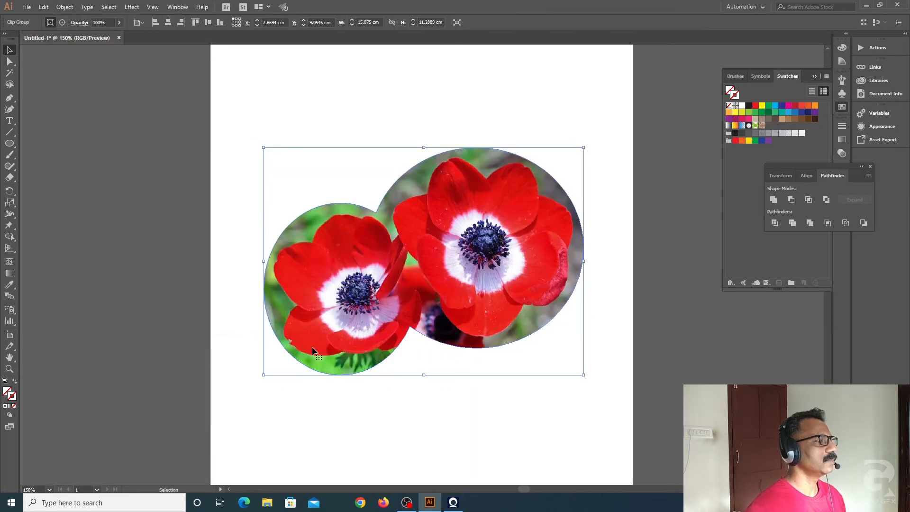
left_click(405, 413)
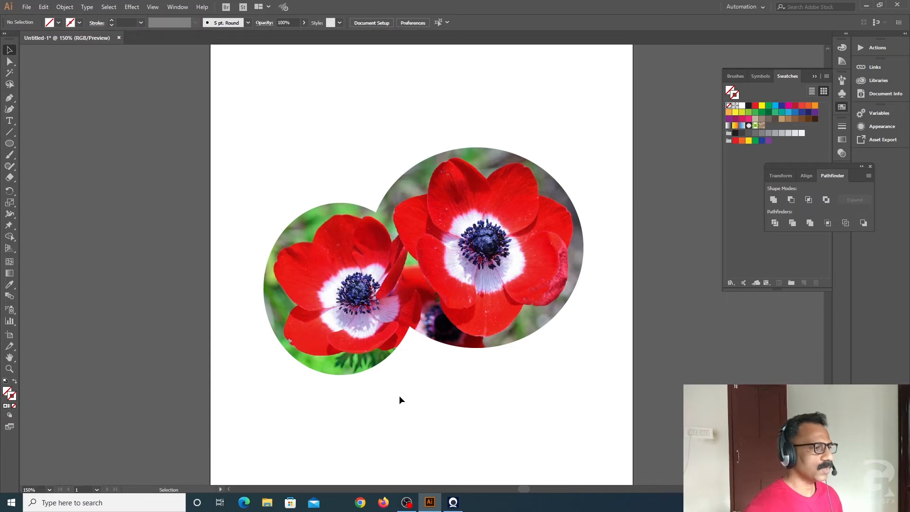
Step: Release the clipping mask on the two-flower shape
left_click(459, 282)
right_click(459, 280)
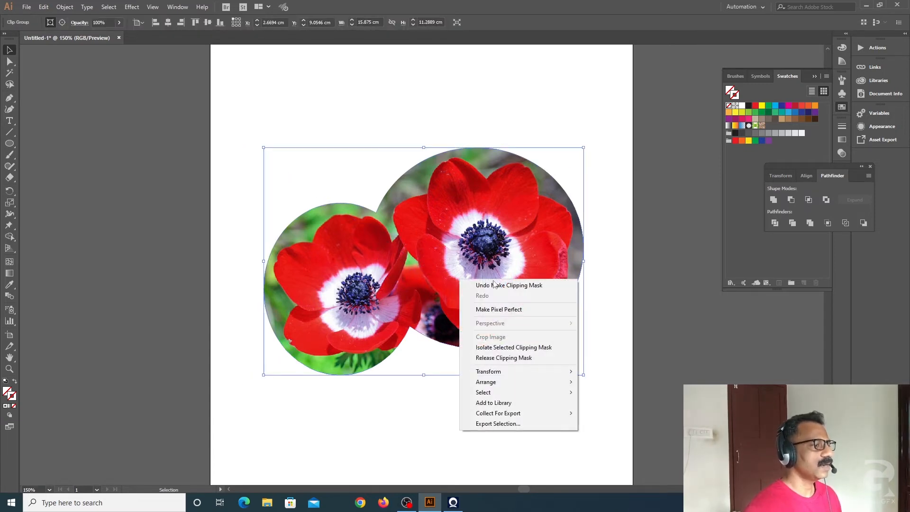
left_click(495, 359)
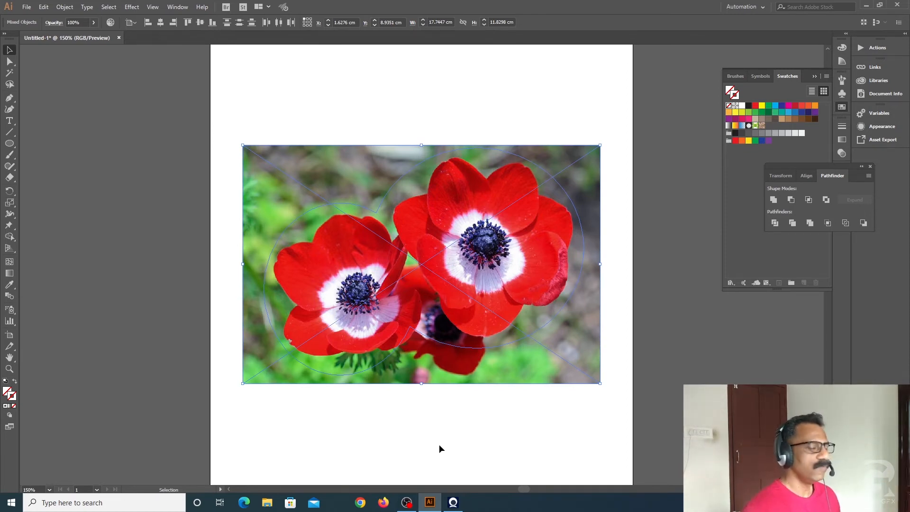
Step: Remake the clipping mask from the merged ellipse outline and the red flower photo
left_click(385, 448)
left_click_drag(385, 448, 335, 317)
right_click(368, 305)
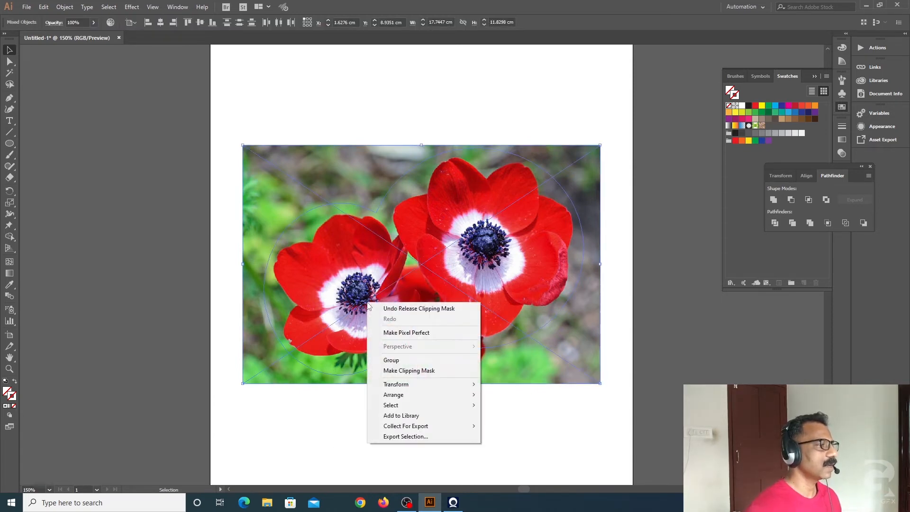
left_click(403, 370)
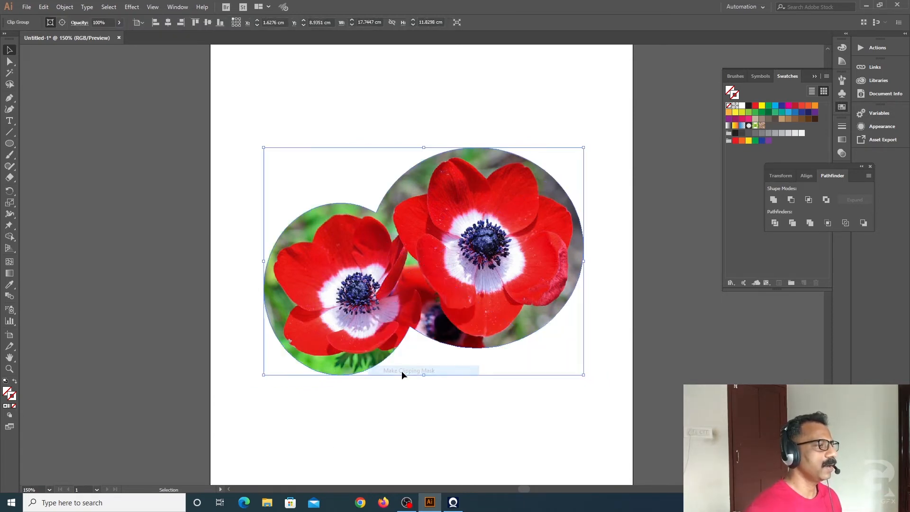
left_click(442, 442)
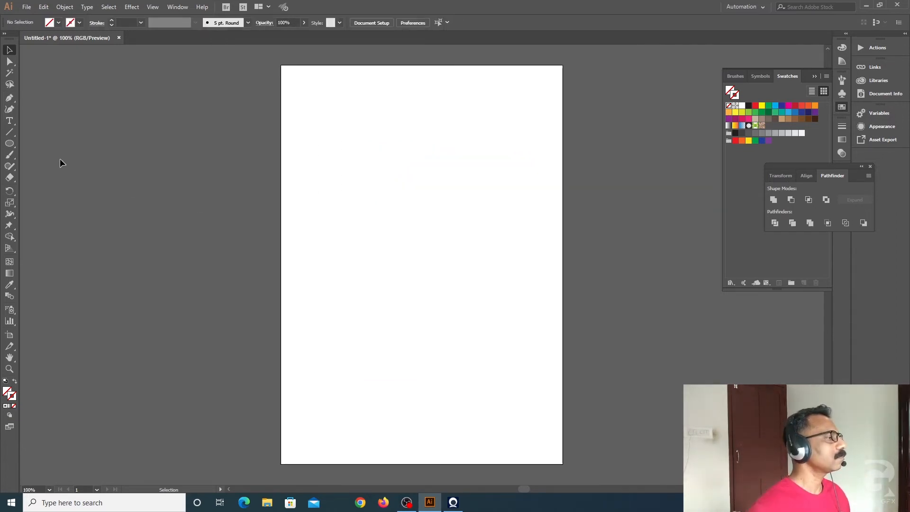
Step: Draw a closed four-sided Pen path about 16.9 by 14.3 cm with a vertical left side, horizontal base and slanted upper and right edges
left_click(10, 98)
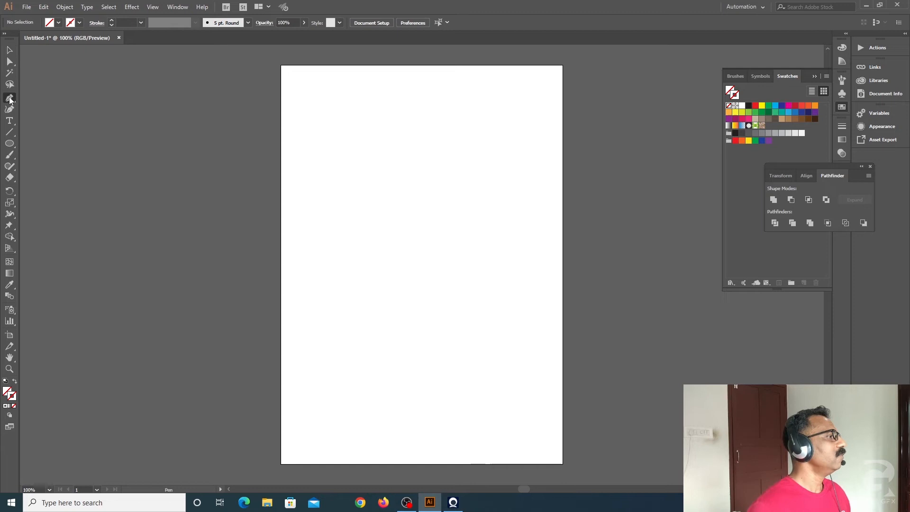
left_click(320, 123)
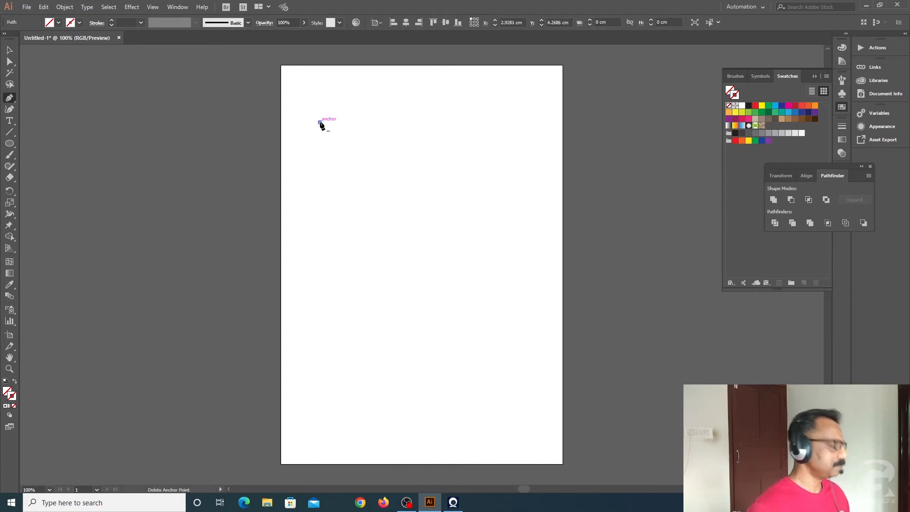
left_click(327, 315, "shift")
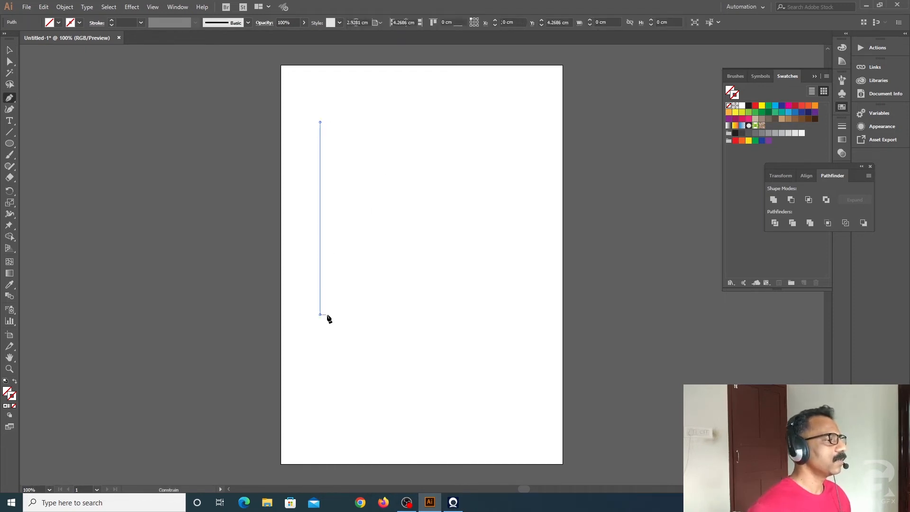
left_click(548, 315)
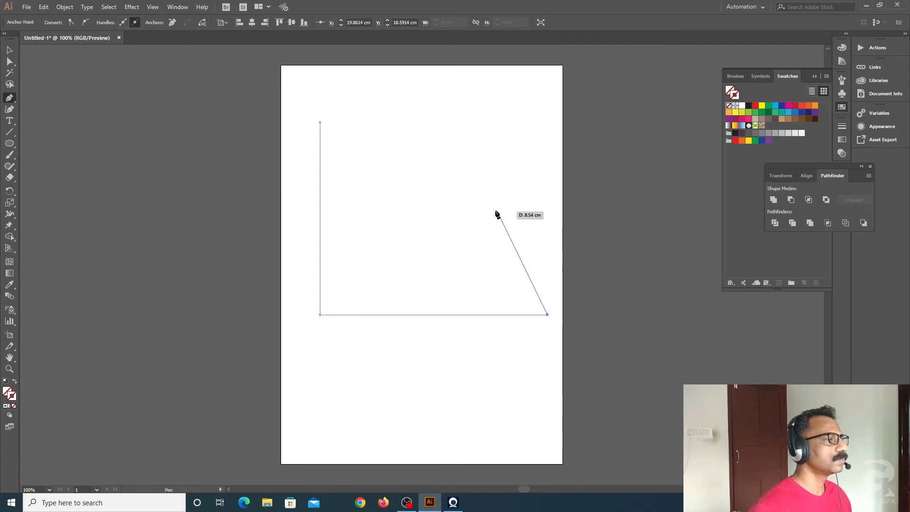
left_click(482, 208)
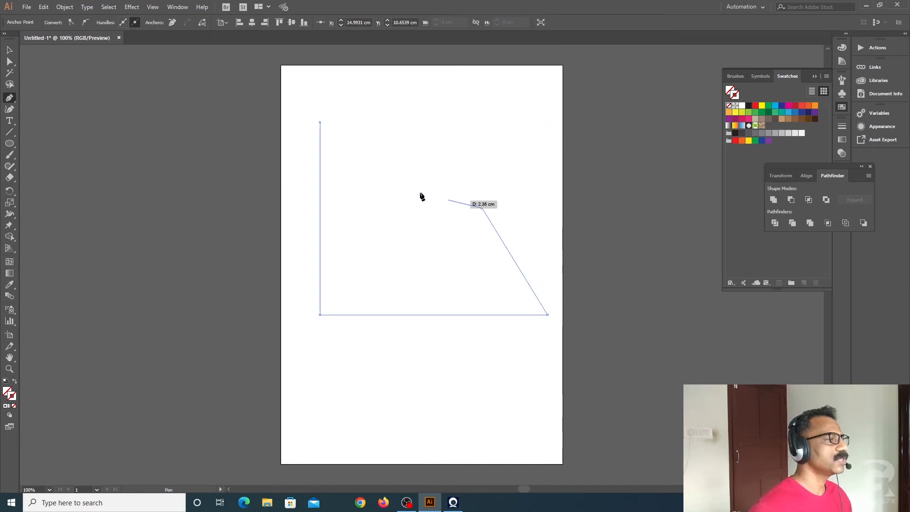
left_click(321, 122)
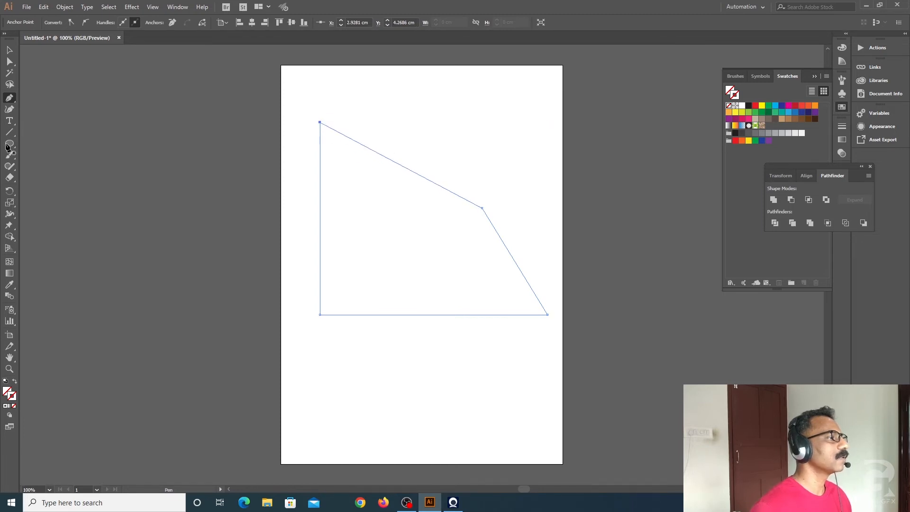
Step: Give the four-sided path a black fill and no stroke
left_click(10, 51)
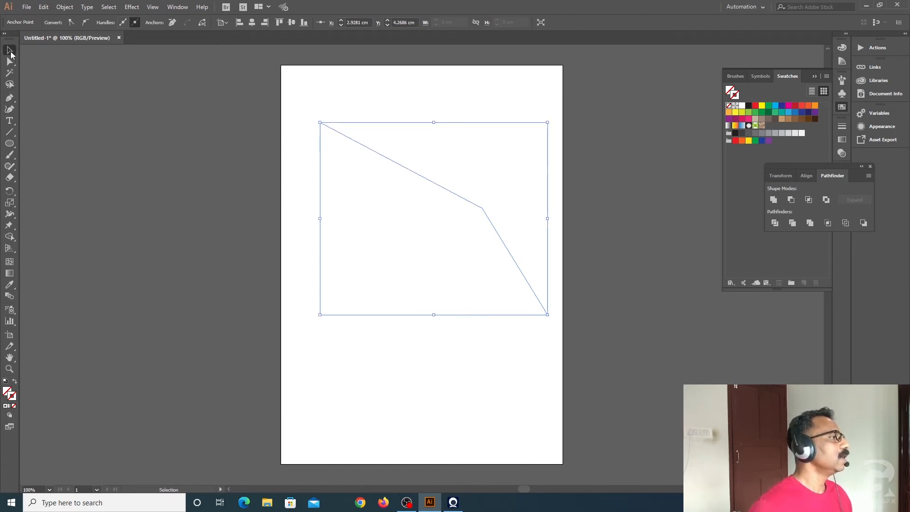
left_click(749, 106)
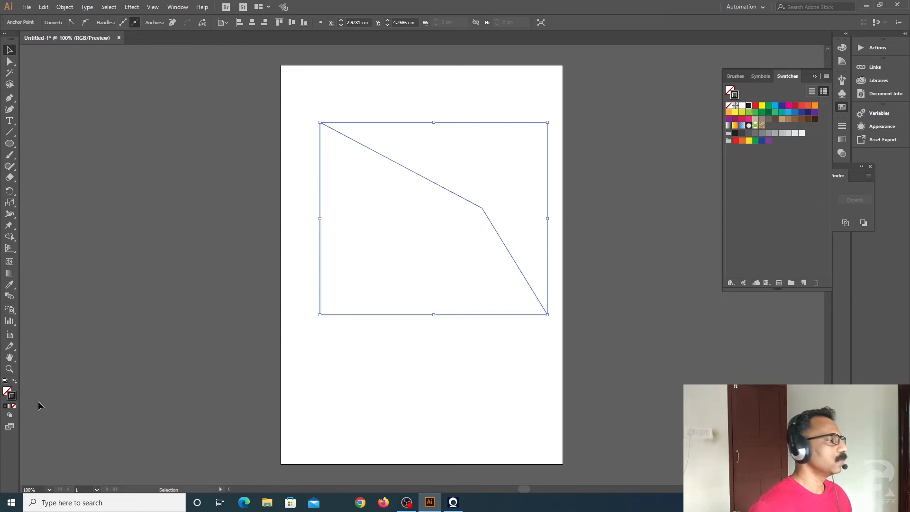
left_click(15, 382)
left_click(409, 394)
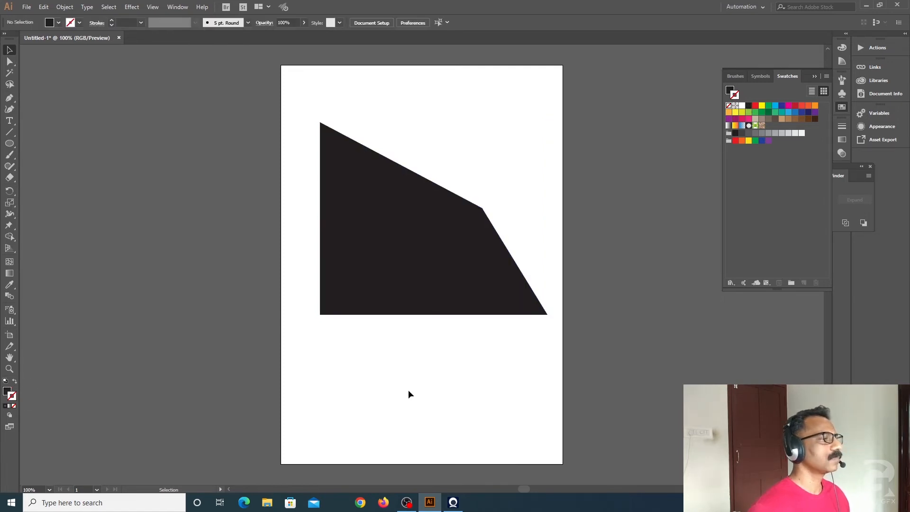
Step: Place the ben-o-bro-wpU4veNGnHg-unsplash skyline photo over the black shape at about 23.6 by 15.8 cm
left_click(27, 7)
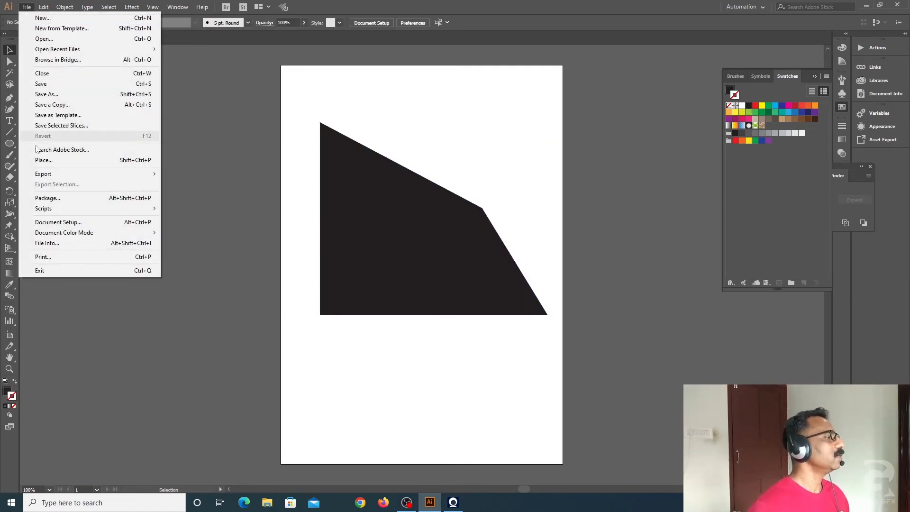
left_click(44, 161)
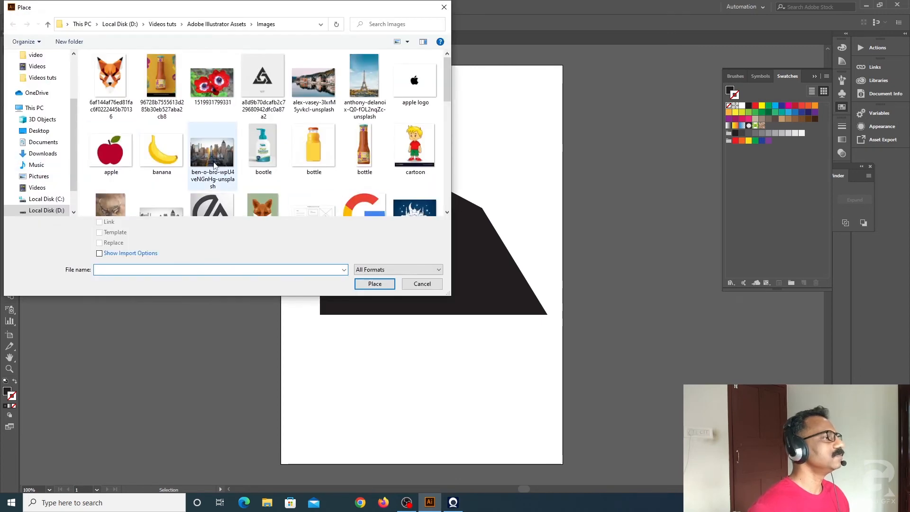
double_click(213, 160)
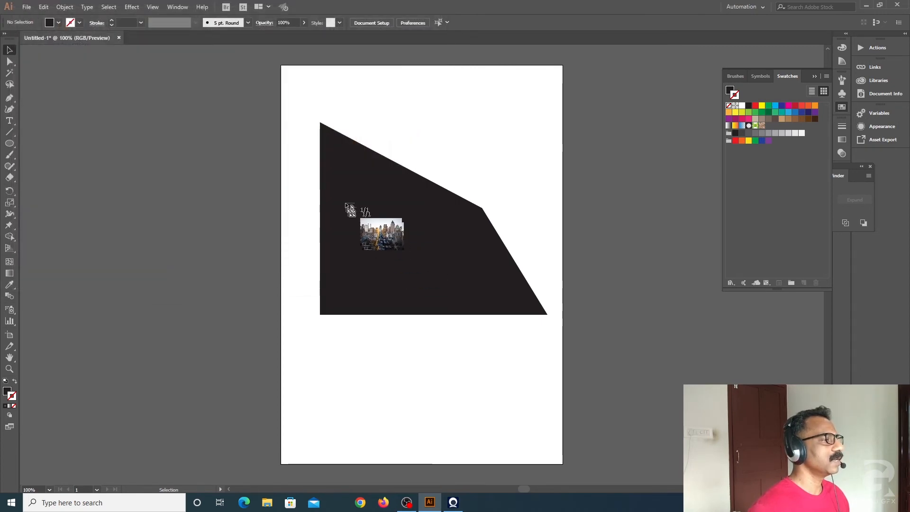
left_click_drag(301, 112, 618, 422)
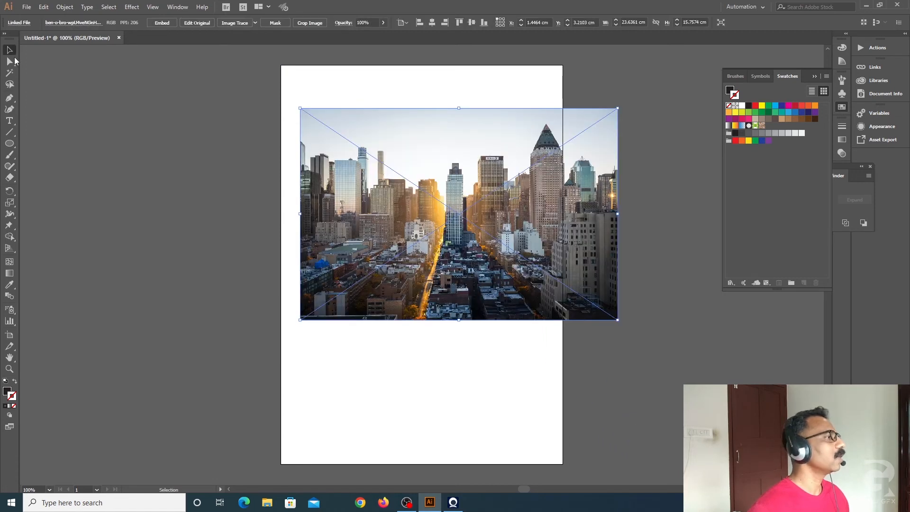
left_click(134, 134)
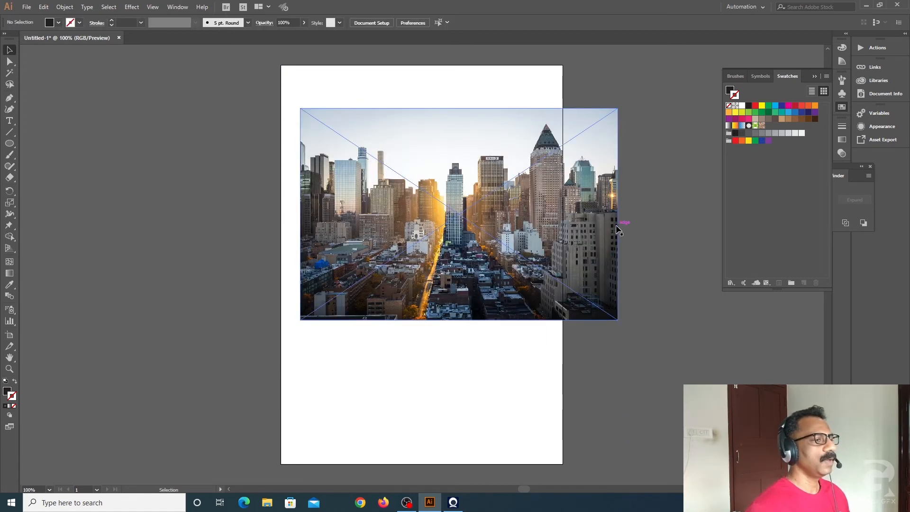
Step: Send the skyline photo to the back, behind the black shape
left_click(599, 141)
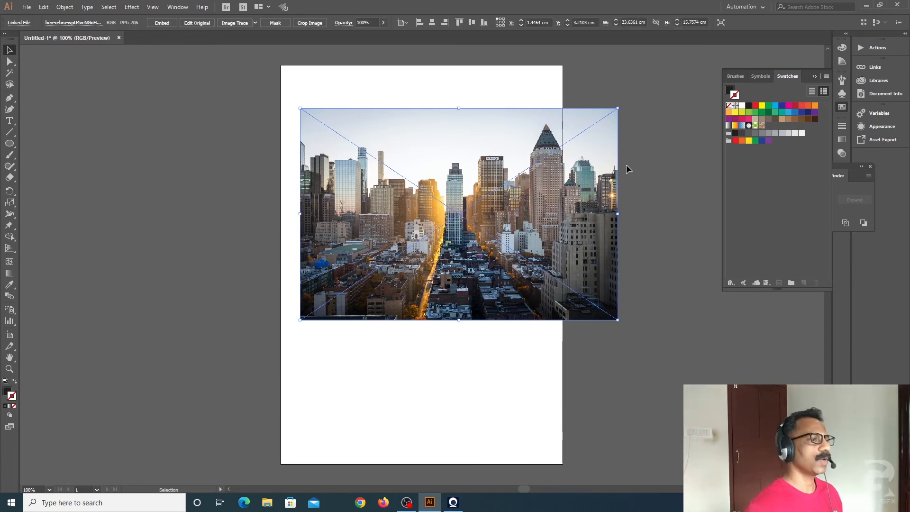
right_click(607, 144)
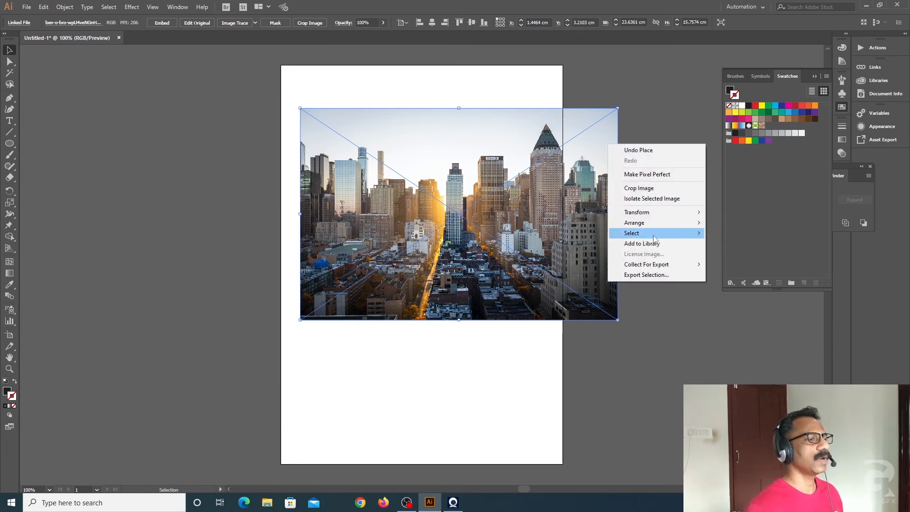
mouse_move(659, 221)
left_click(742, 254)
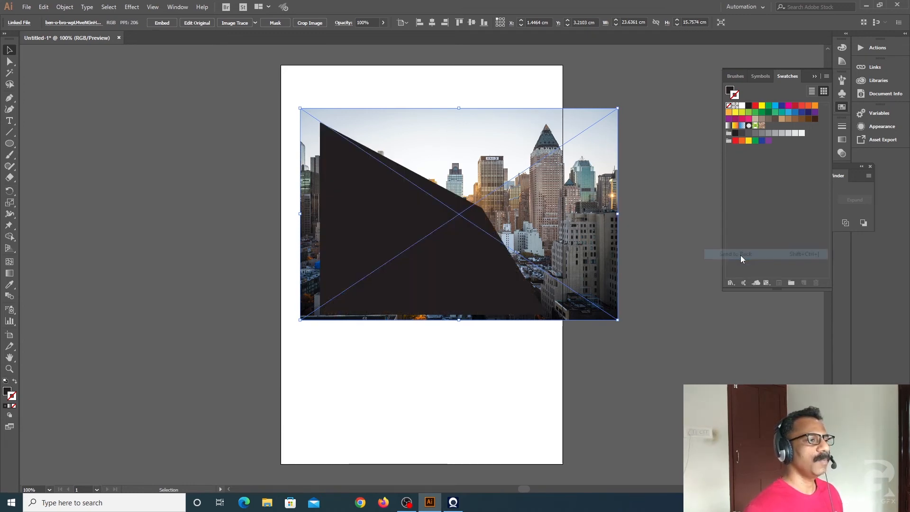
Step: Move the black shape about 2.4 cm to the right and slightly up over the skyline photo
left_click(469, 398)
mouse_move(469, 268)
left_mouse_down()
mouse_move(460, 258)
mouse_move(493, 223)
mouse_move(477, 255)
left_mouse_up()
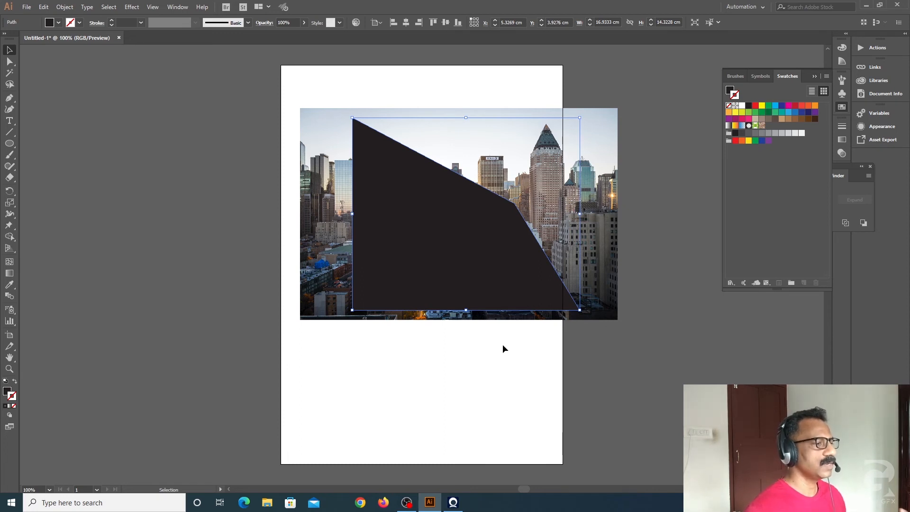
left_click(489, 371)
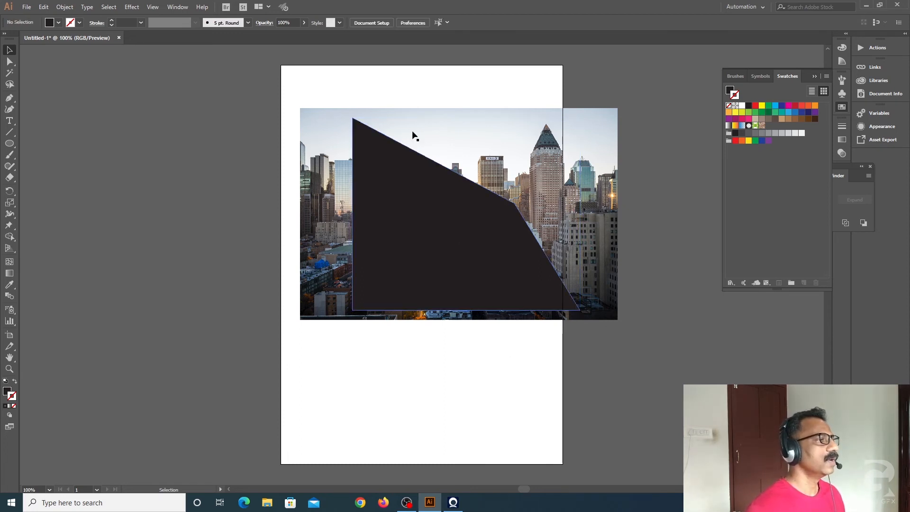
Step: Make a clipping mask from the black four-sided shape and the skyline photo, leaving the clip group out of isolation mode
left_click_drag(371, 68, 398, 177)
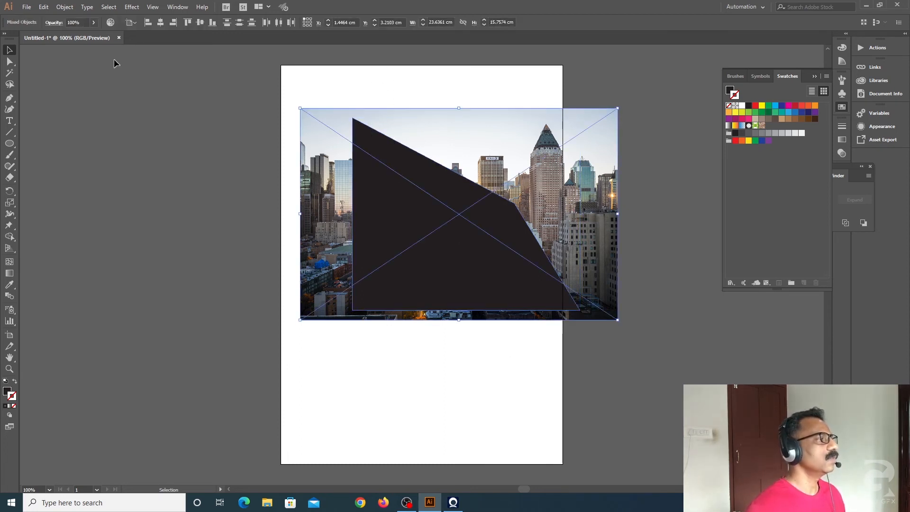
left_click(65, 7)
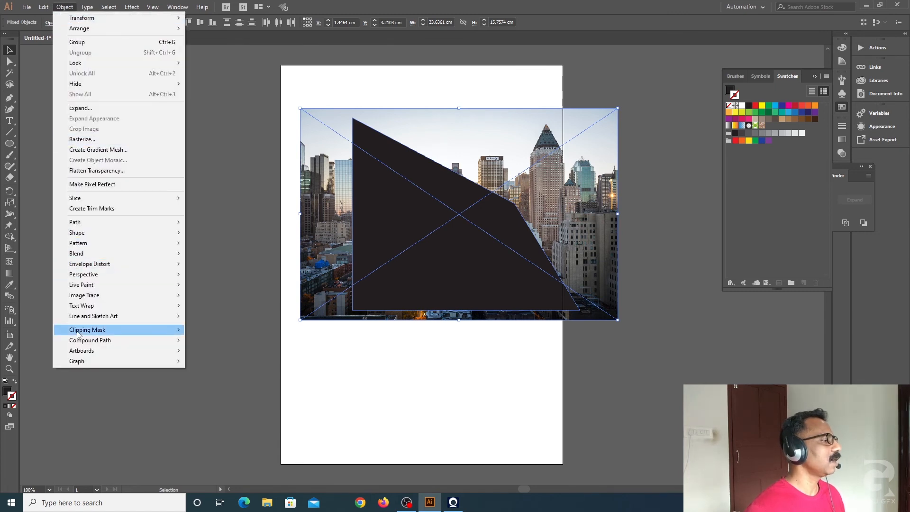
mouse_move(79, 334)
left_click(211, 329)
left_click(368, 365)
double_click(397, 288)
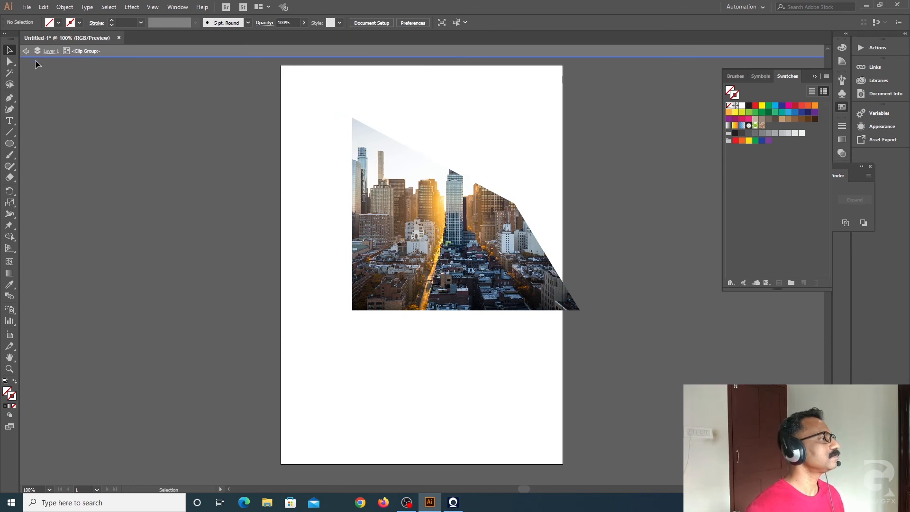
left_click(28, 51)
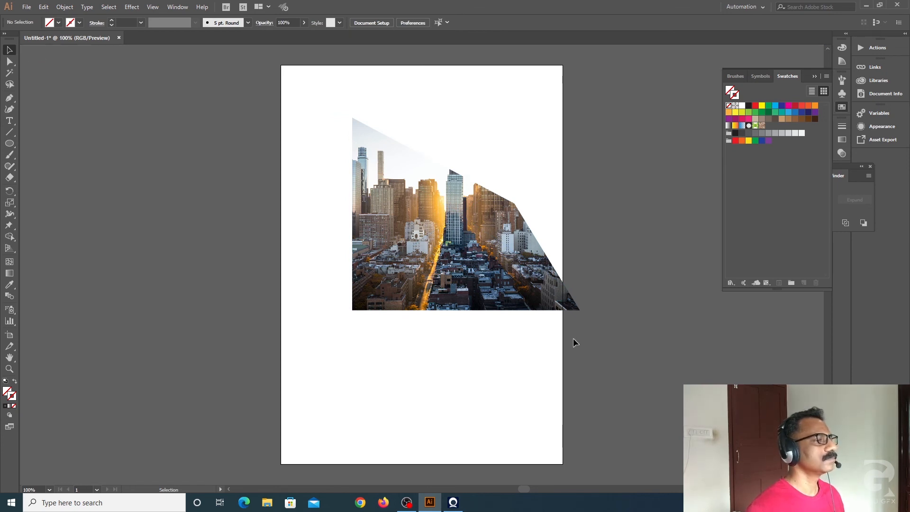
Step: Move the clipped skyline photo left so that it lies entirely within the artboard
left_click_drag(498, 291, 481, 290)
left_click(618, 366)
left_click_drag(416, 263, 405, 262)
left_click(592, 269)
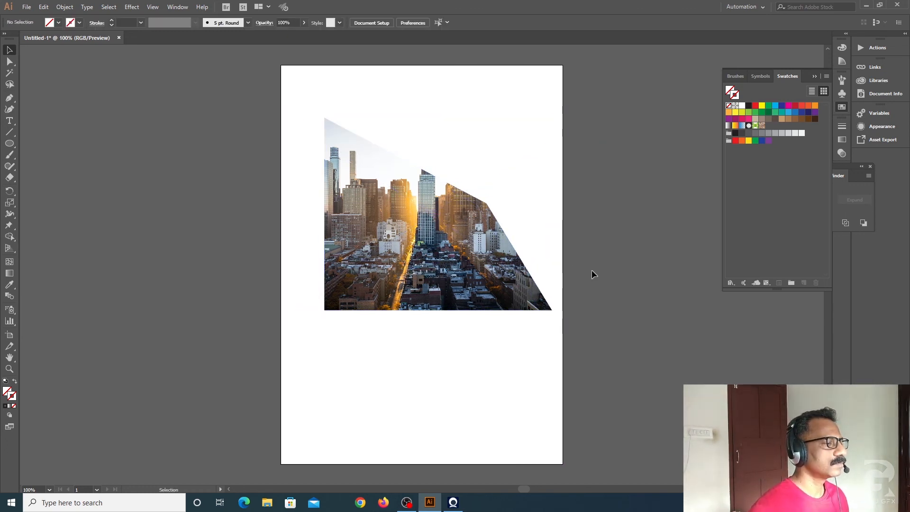